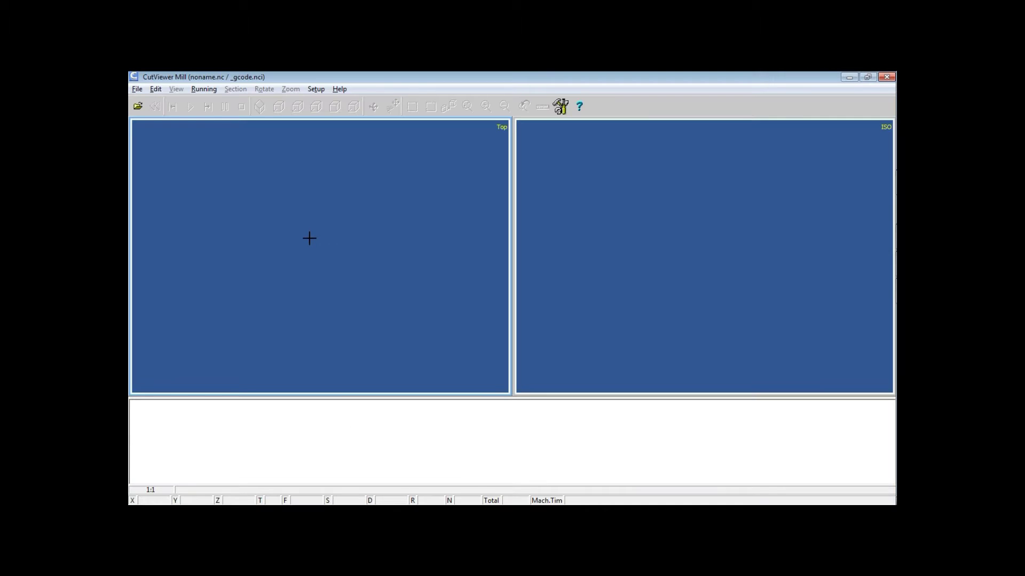
# Start a new Standard G-code program, discarding the unsaved previous one without saving
pyautogui.click(137, 89)
pyautogui.moveTo(157, 102)
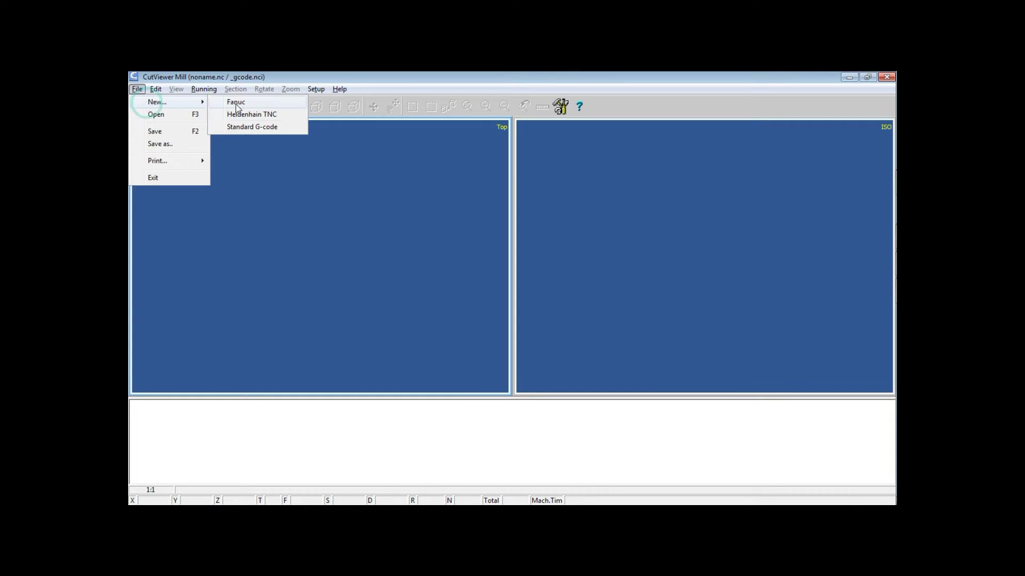
pyautogui.click(251, 127)
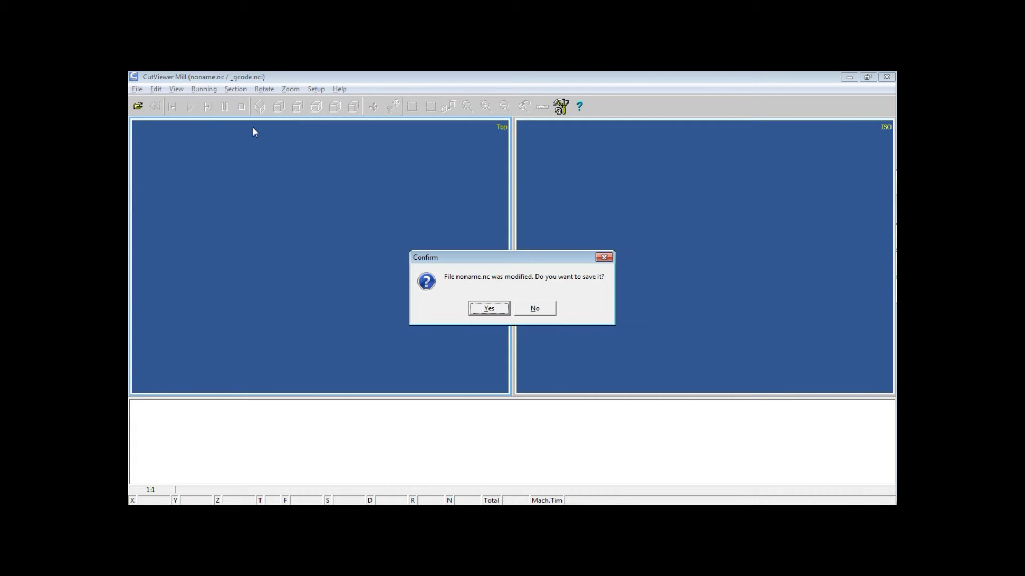
pyautogui.click(535, 309)
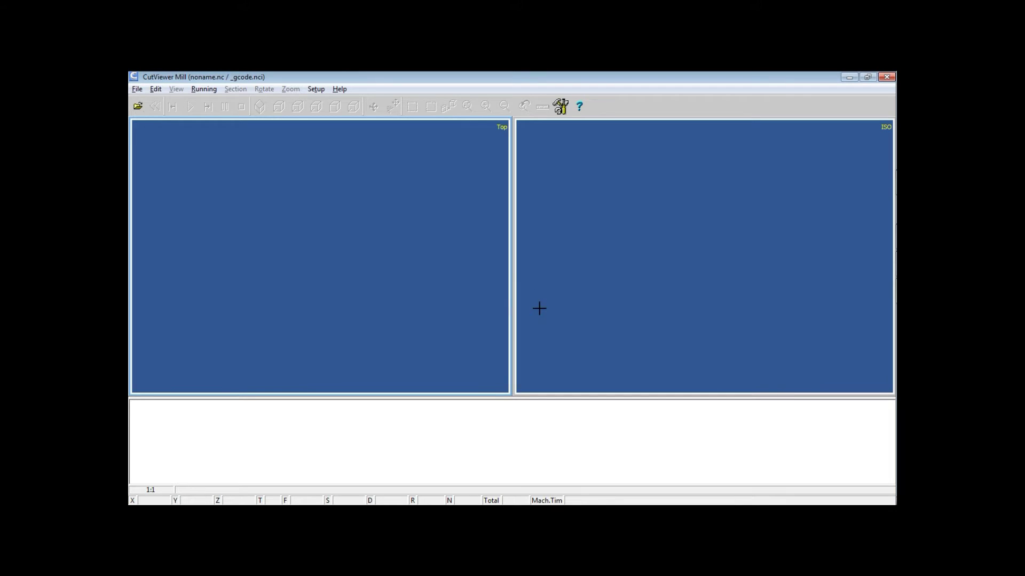
# Enter the stock definition ;STOCK/BLOCK,10,10,10,0,0,10 as the first program line
pyautogui.click(235, 425)
pyautogui.write('O00')
pyautogui.write('0')
pyautogui.press('BackSpace')
pyautogui.press('BackSpace')
pyautogui.press('BackSpace')
pyautogui.write(';')
pyautogui.write('STOCK')
pyautogui.write('/BLOCK')
pyautogui.write(',')
pyautogui.write('10,')
pyautogui.write('10,1')
pyautogui.write('0,')
pyautogui.write('0,0,')
pyautogui.write('10')
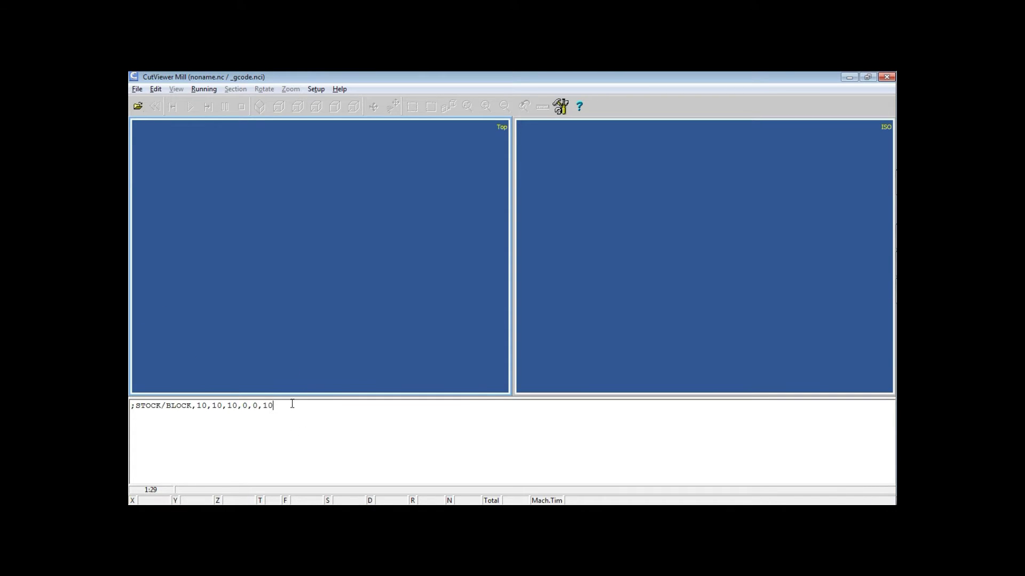
pyautogui.press('Return')
pyautogui.write(';TOOL/')
pyautogui.write('MILL,.')
pyautogui.write('5,')
pyautogui.write('0,0')
pyautogui.write(',0')
# Complete the tool line ;TOOL/MILL,.5,0,0,0 and begin the third line
pyautogui.press('Return')
pyautogui.write(';F')
pyautogui.write('ROM/')
pyautogui.write('20.2')
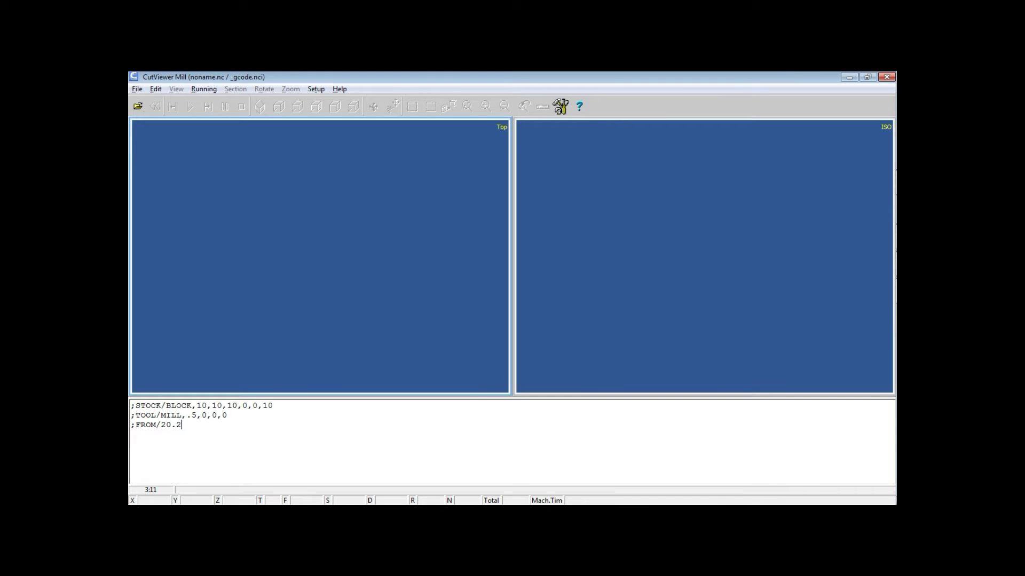
pyautogui.write('0.')
# Enter the start position ;FROM/20,20,20 on line three, fixing the typos
pyautogui.press('BackSpace')
pyautogui.press('BackSpace')
pyautogui.press('BackSpace')
pyautogui.write(',')
pyautogui.write('2')
pyautogui.write('0,')
pyautogui.write('20,')
pyautogui.write('20')
pyautogui.press('BackSpace')
pyautogui.press('BackSpace')
pyautogui.press('BackSpace')
pyautogui.press('Return')
pyautogui.write('N01 ')
pyautogui.write('G')
pyautogui.write('90')
pyautogui.write(' G')
pyautogui.write('80 ')
pyautogui.write('T01')
# Enter blocks N01 G90 G80 T01 and N02 G00 X1 Y1 Z1, checking the B sketch
pyautogui.press('Return')
pyautogui.write('N02 ')
pyautogui.write('G00')
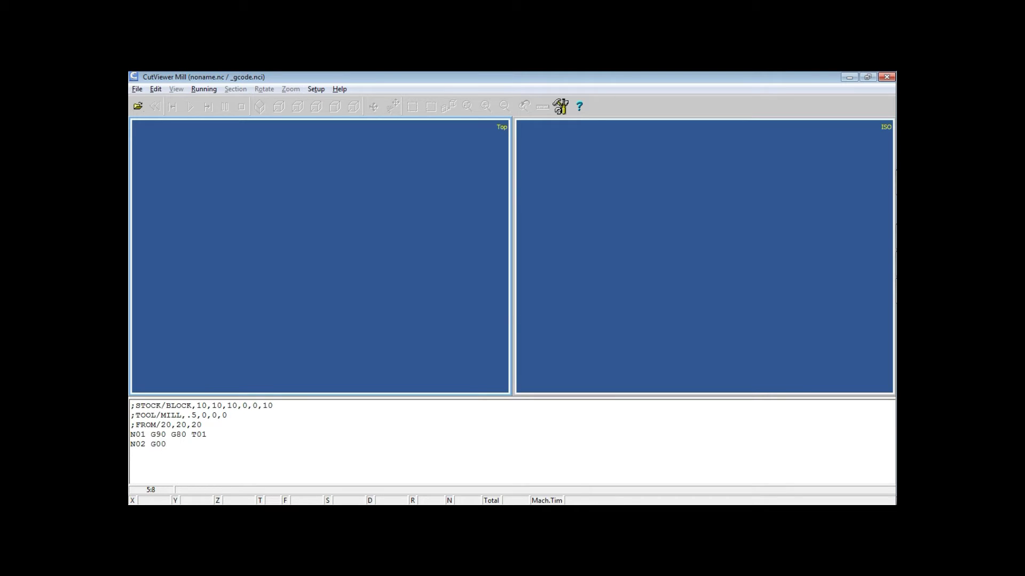
pyautogui.hotkey('alt', 'Tab')
pyautogui.write('Z')
pyautogui.press('BackSpace')
pyautogui.write('X1 Y')
pyautogui.write('1 Z1')
pyautogui.press('Return')
pyautogui.write('N03 ')
pyautogui.write('M03')
pyautogui.write(' S100')
pyautogui.write('0')
# Add blocks N03 M03 S1000, N04 Z.1 and N05 G01 Z-1
pyautogui.press('Return')
pyautogui.write('N0')
pyautogui.write('4 Z.')
pyautogui.write('1')
pyautogui.press('Return')
pyautogui.write('N05 ')
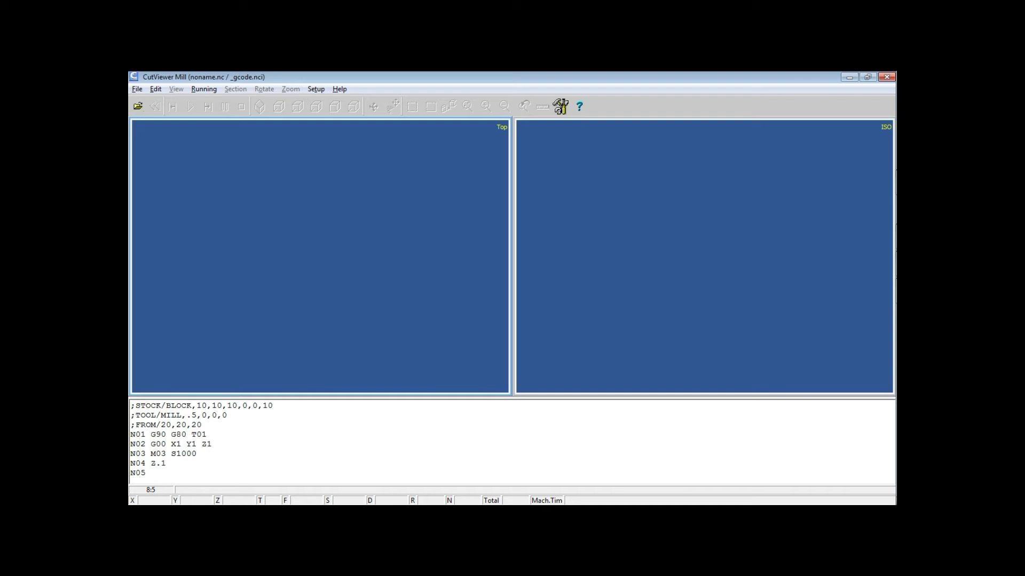
pyautogui.write('G0')
pyautogui.write('1')
pyautogui.write(' Z-1')
pyautogui.press('Return')
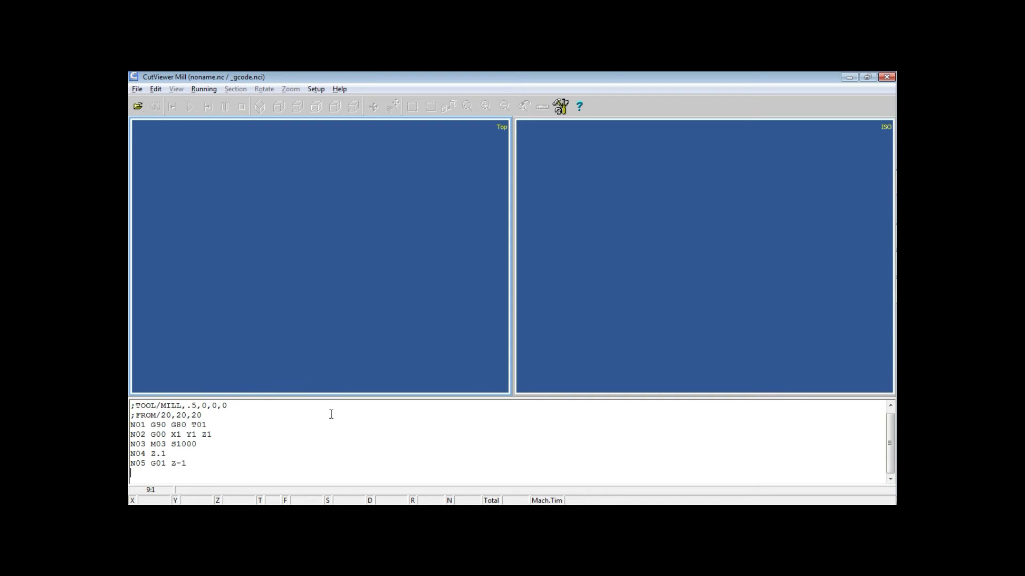
pyautogui.write('N06')
# Add block N07 X2 after N06 X1 Y5, checking coordinates on the B diagram
pyautogui.hotkey('alt', 'Tab')
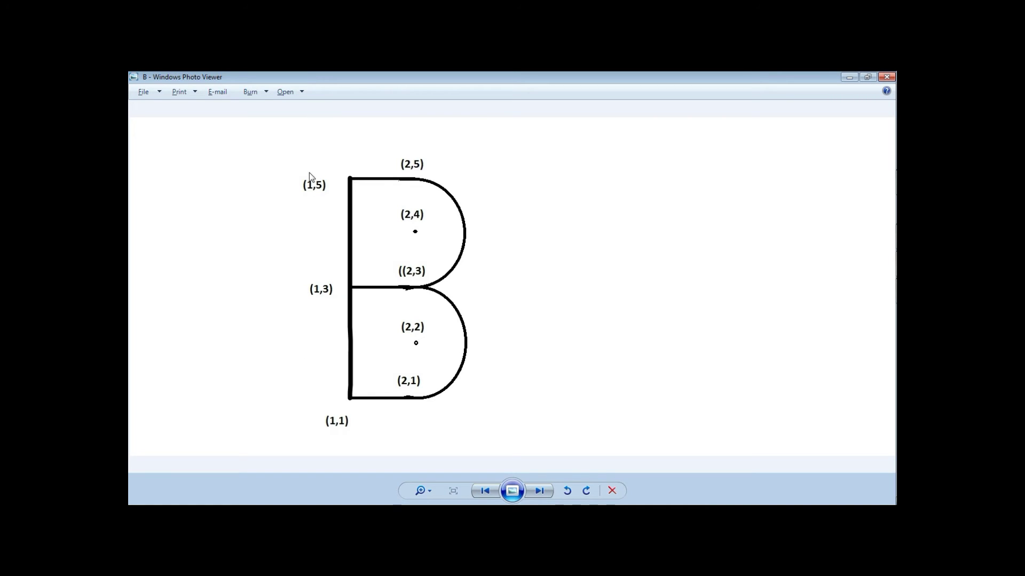
pyautogui.hotkey('alt', 'Tab')
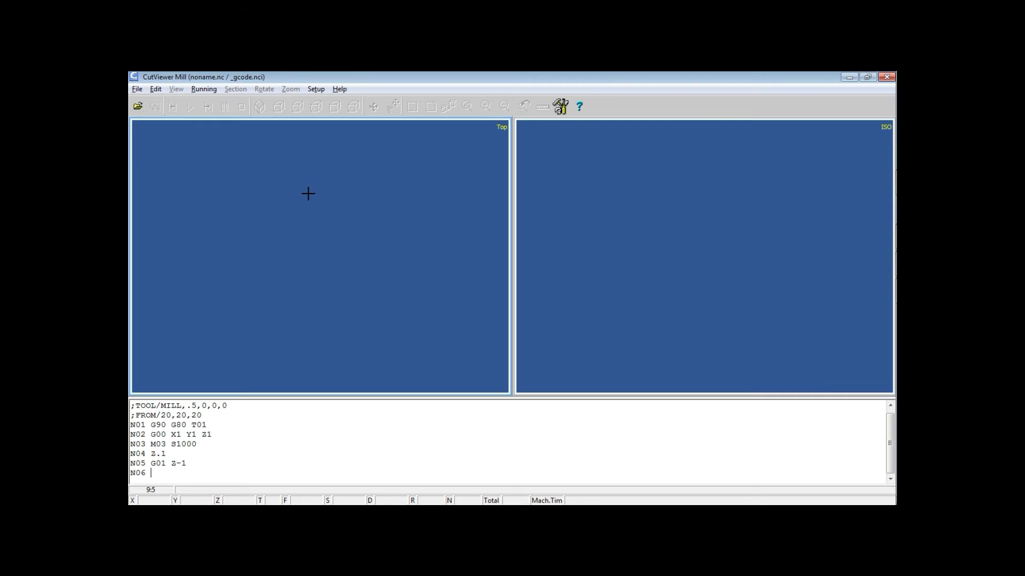
pyautogui.write('X1 ')
pyautogui.write('Y5')
pyautogui.press('Return')
pyautogui.write('N0')
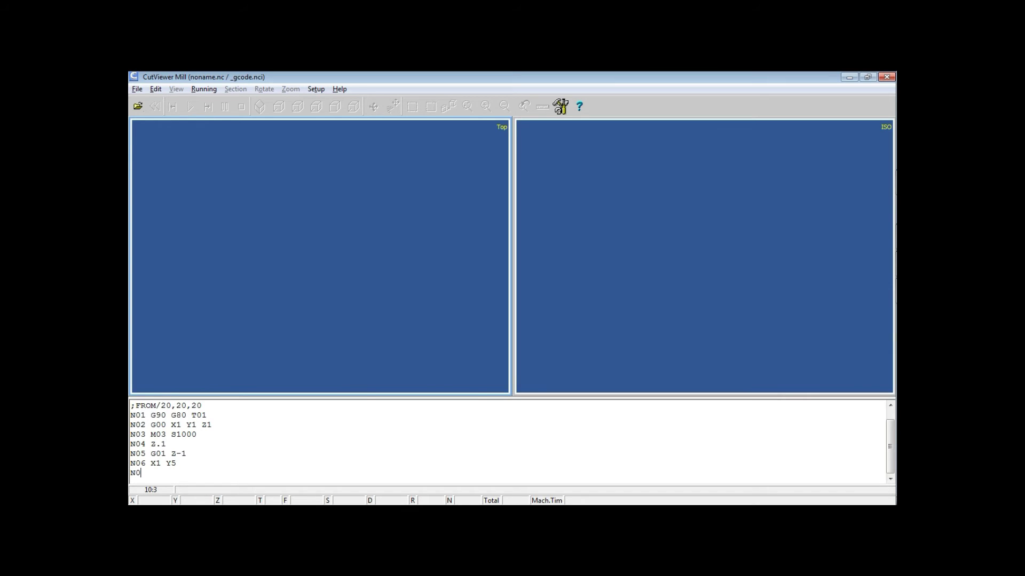
pyautogui.write('7')
pyautogui.hotkey('alt', 'Tab')
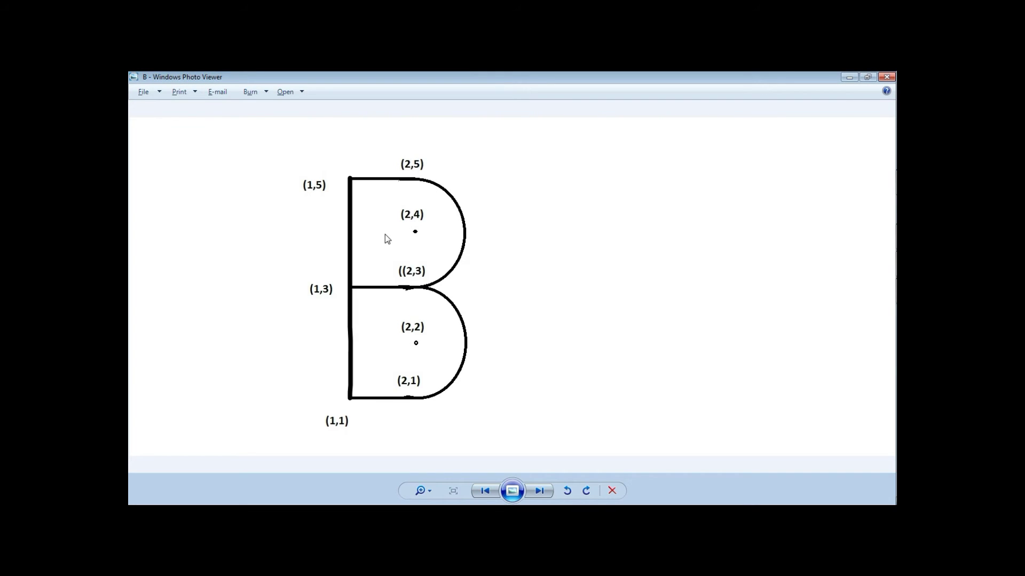
pyautogui.hotkey('alt', 'Tab')
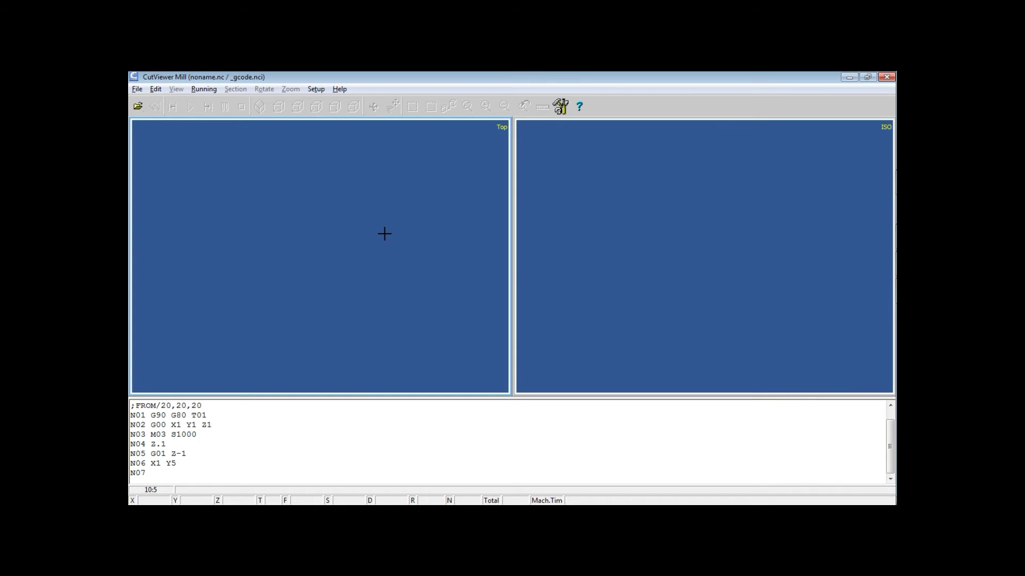
pyautogui.write('X2')
pyautogui.press('Return')
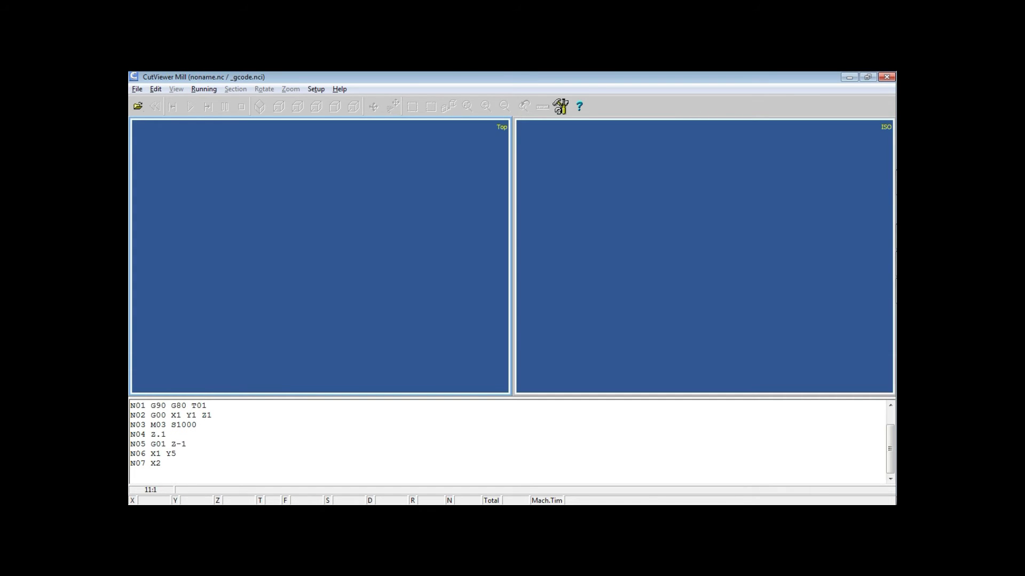
pyautogui.write('N08 ')
pyautogui.write('G02')
pyautogui.write(' X')
# Add the upper arc block N08 G02 X2 Y3 I0 J-1, checking the B diagram
pyautogui.hotkey('alt', 'Tab')
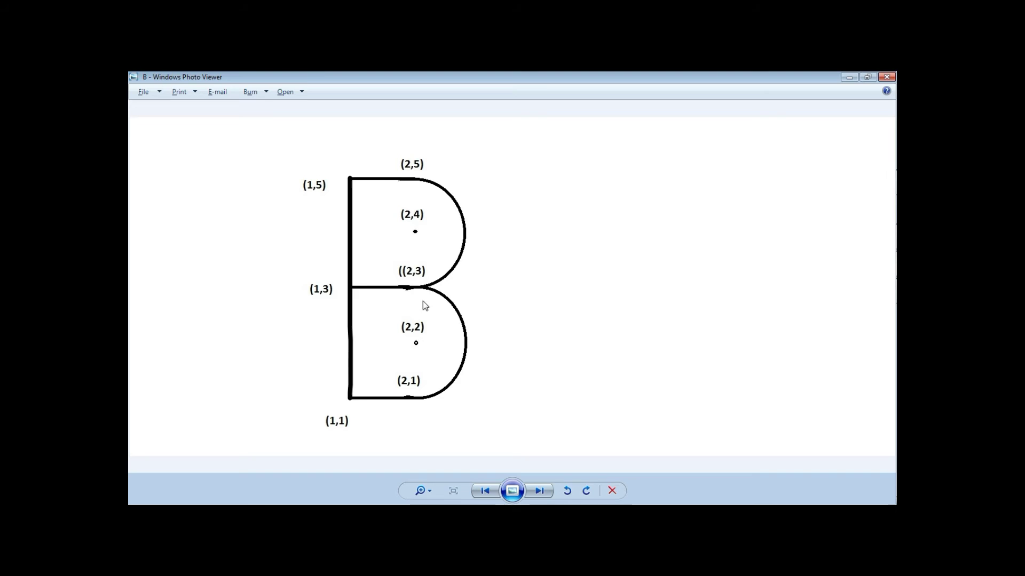
pyautogui.hotkey('alt', 'Tab')
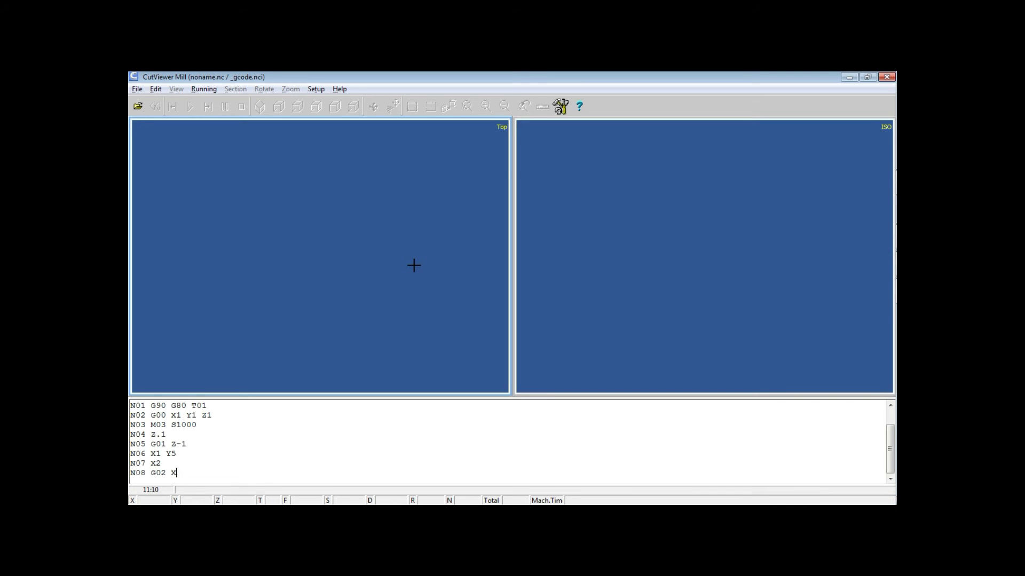
pyautogui.write('2 Y')
pyautogui.write('3 I')
pyautogui.hotkey('alt', 'Tab')
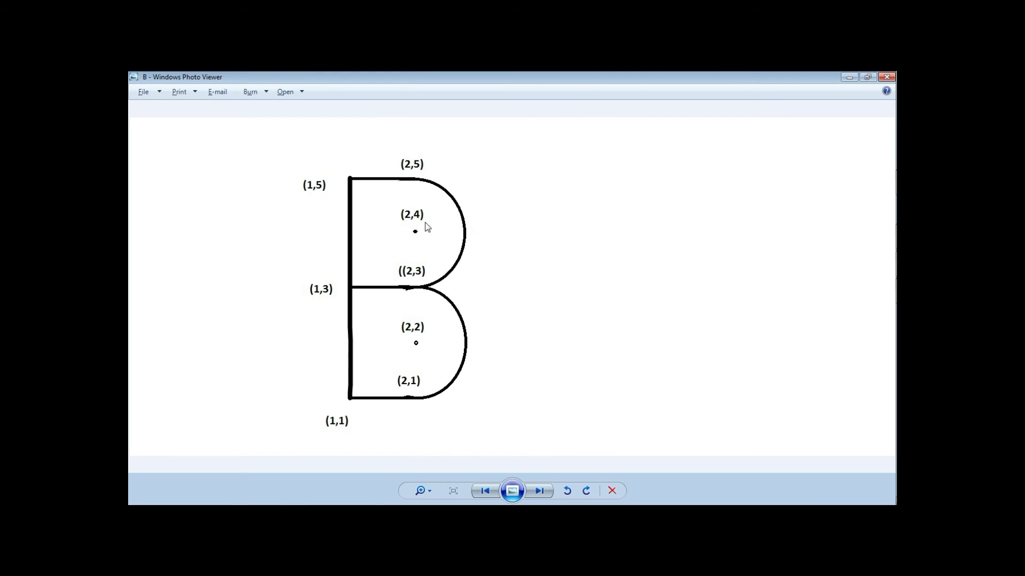
pyautogui.hotkey('alt', 'Tab')
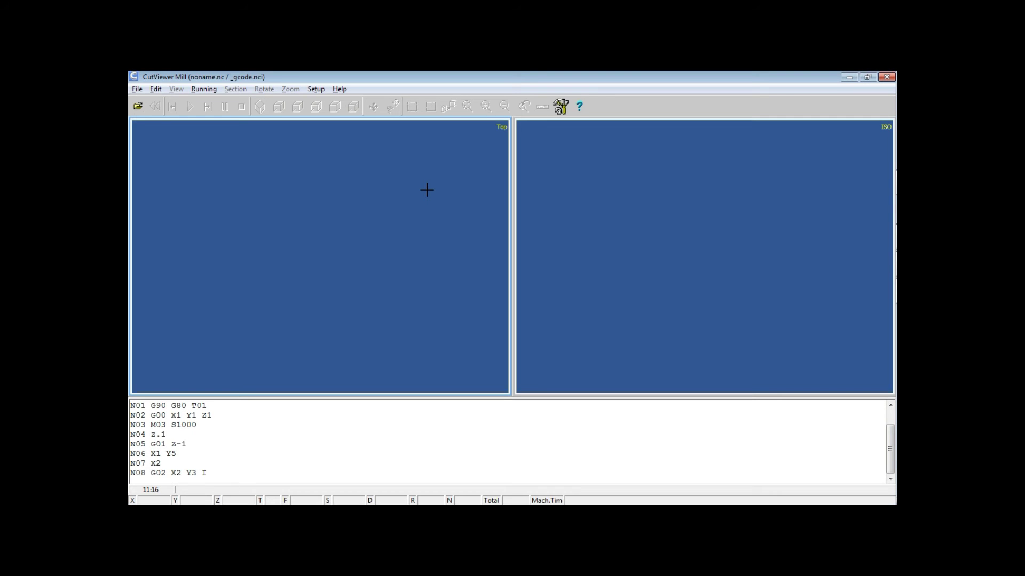
pyautogui.hotkey('alt', 'Tab')
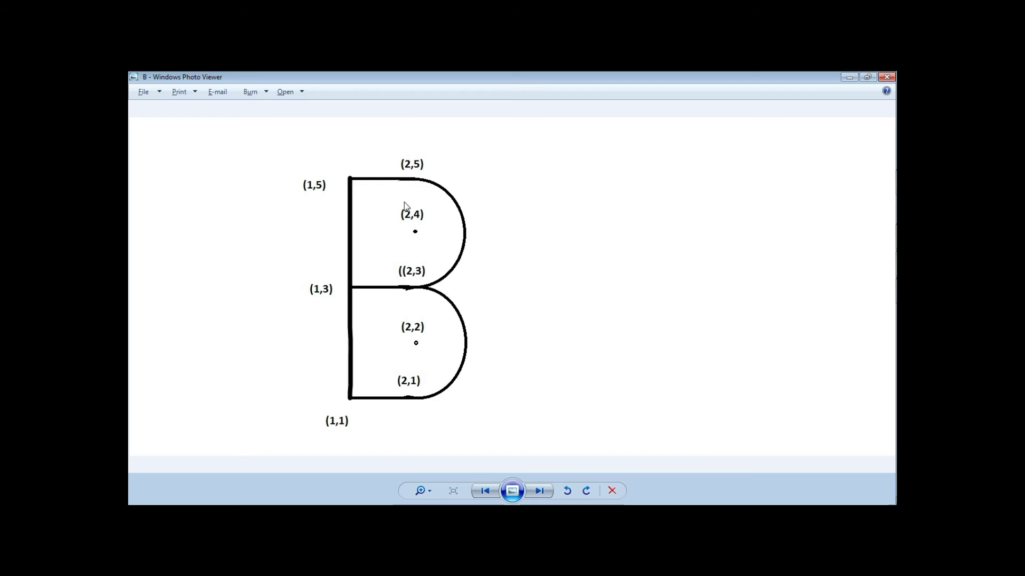
pyautogui.hotkey('alt', 'Tab')
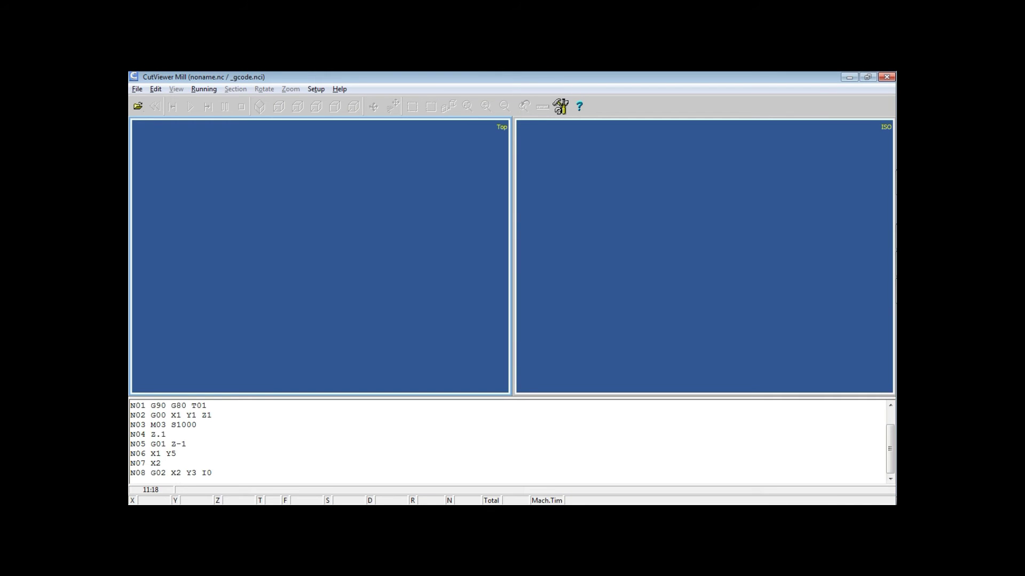
pyautogui.press('Return')
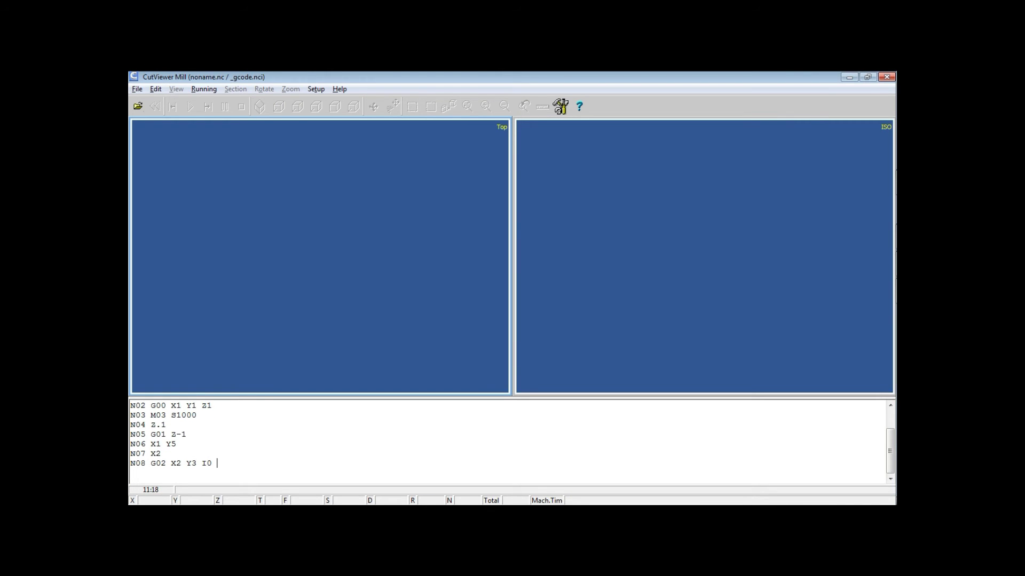
pyautogui.write('J-')
pyautogui.write('1')
pyautogui.press('Return')
pyautogui.write('N')
pyautogui.write('09')
# Add the line block N09 G01 X1 Y3 and begin N10
pyautogui.hotkey('alt', 'Tab')
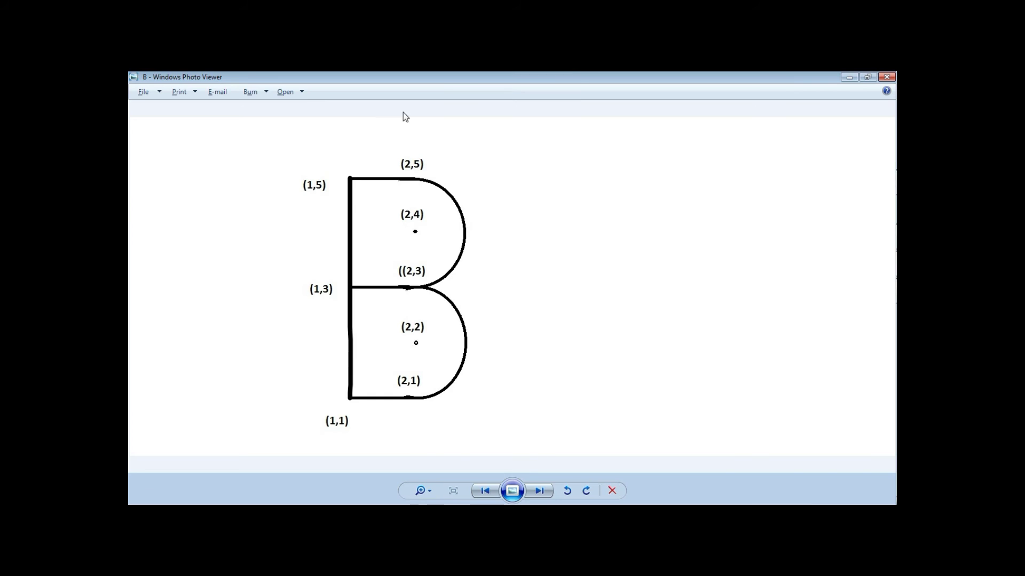
pyautogui.hotkey('alt', 'Tab')
pyautogui.write('N0')
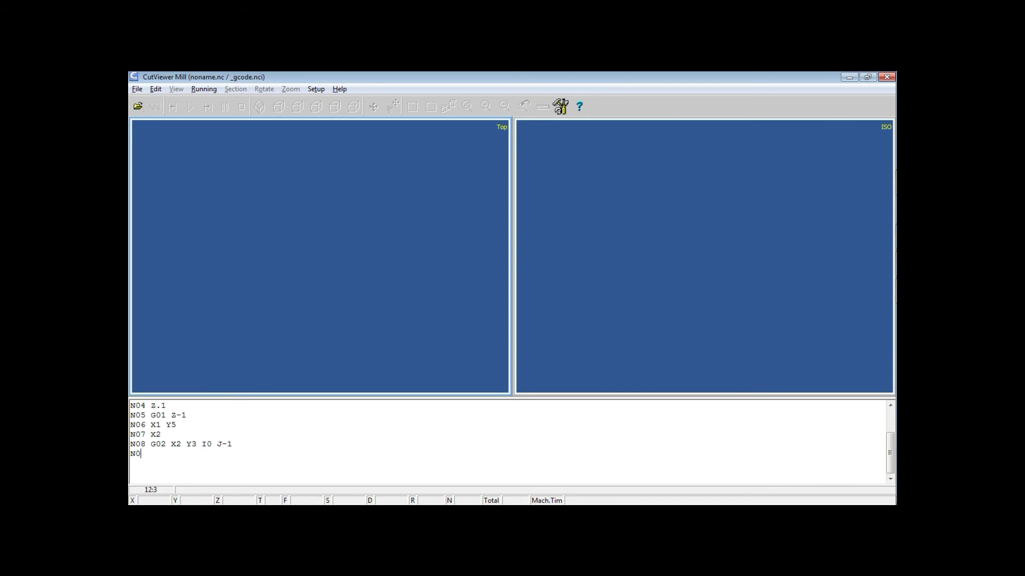
pyautogui.write('9 ')
pyautogui.write('G01')
pyautogui.hotkey('alt', 'Tab')
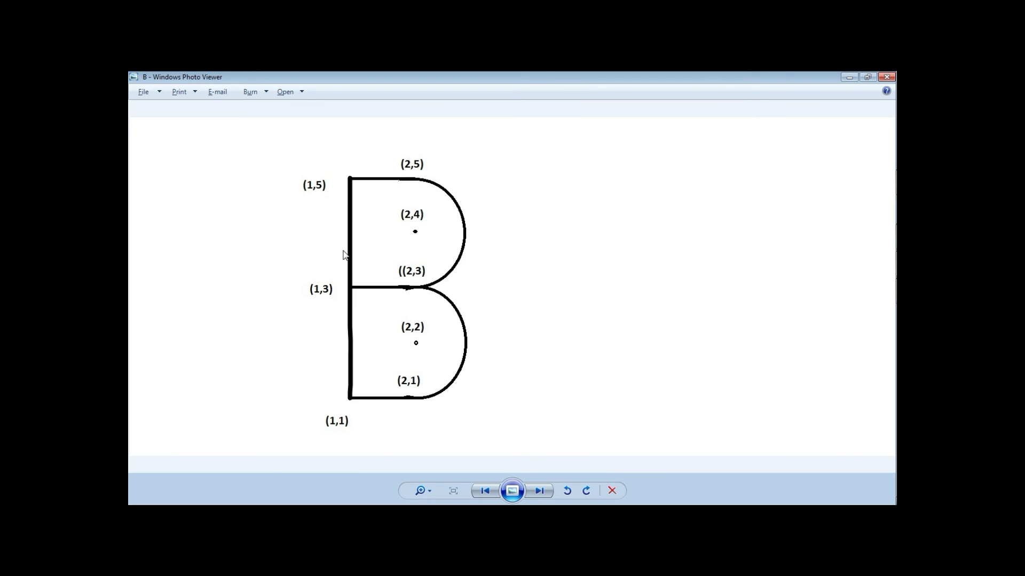
pyautogui.hotkey('alt', 'Tab')
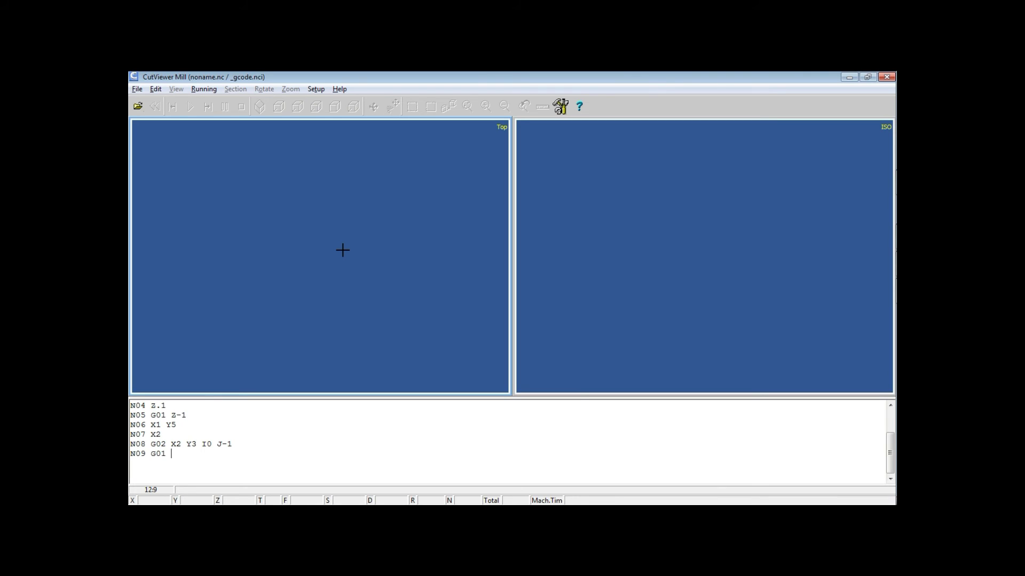
pyautogui.write('X1 ')
pyautogui.write('Y3')
pyautogui.press('Return')
pyautogui.write('N10')
pyautogui.hotkey('alt', 'Tab')
pyautogui.hotkey('alt', 'Tab')
pyautogui.write('X')
pyautogui.write('2')
pyautogui.write('N')
pyautogui.write('11 ')
pyautogui.write('G02')
# Add N10 X2 and the lower arc N11 G02 X2 Y1 I0 J-1, checking the B drawing
pyautogui.hotkey('alt', 'Tab')
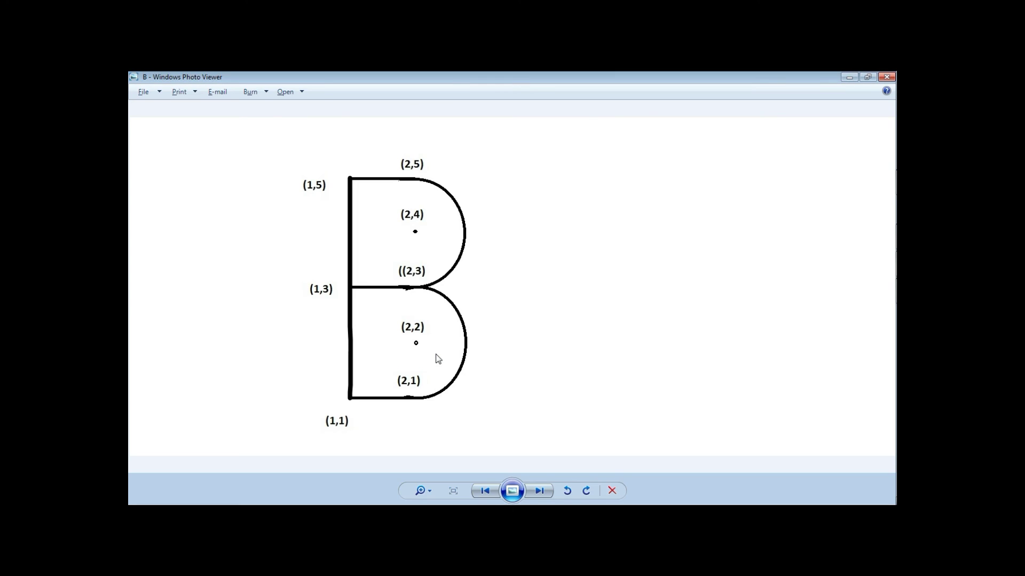
pyautogui.hotkey('alt', 'Tab')
pyautogui.write('X2 ')
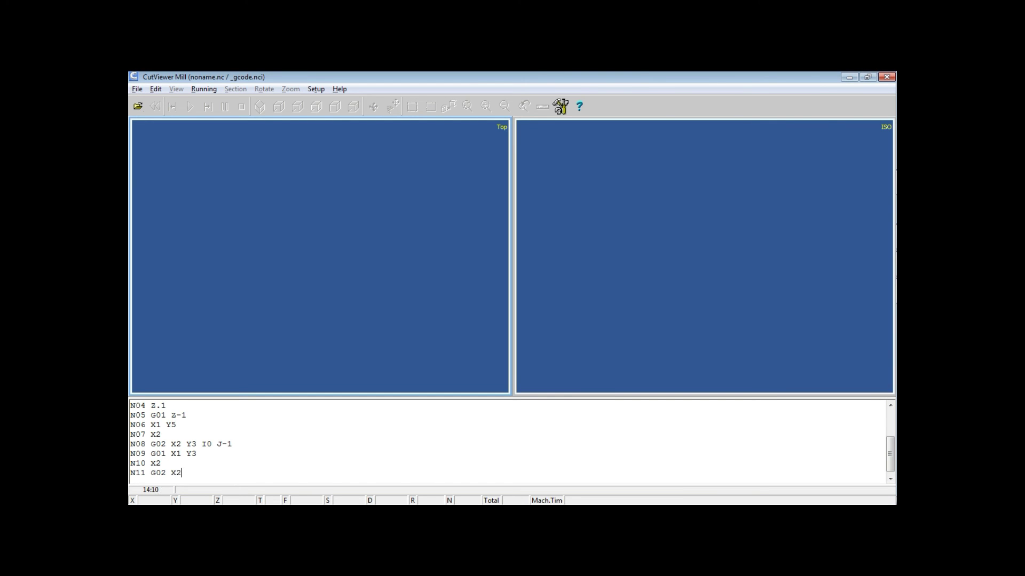
pyautogui.write('Y1')
pyautogui.write(' I0')
pyautogui.write(' J-1')
pyautogui.press('Return')
pyautogui.write('N12 ')
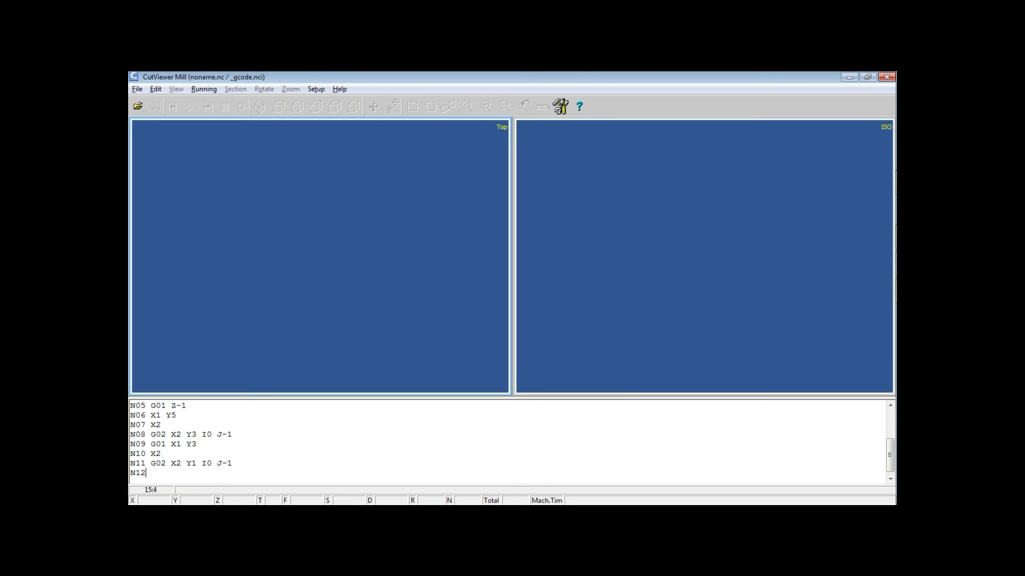
pyautogui.write('G0')
pyautogui.write('1')
# Finish the program with N12 G01 X1 Y1, N13 G00 Z1, N14 M05 and N15 M30
pyautogui.hotkey('alt', 'Tab')
pyautogui.write('X1 ')
pyautogui.write('Y1')
pyautogui.press('Return')
pyautogui.write('N1')
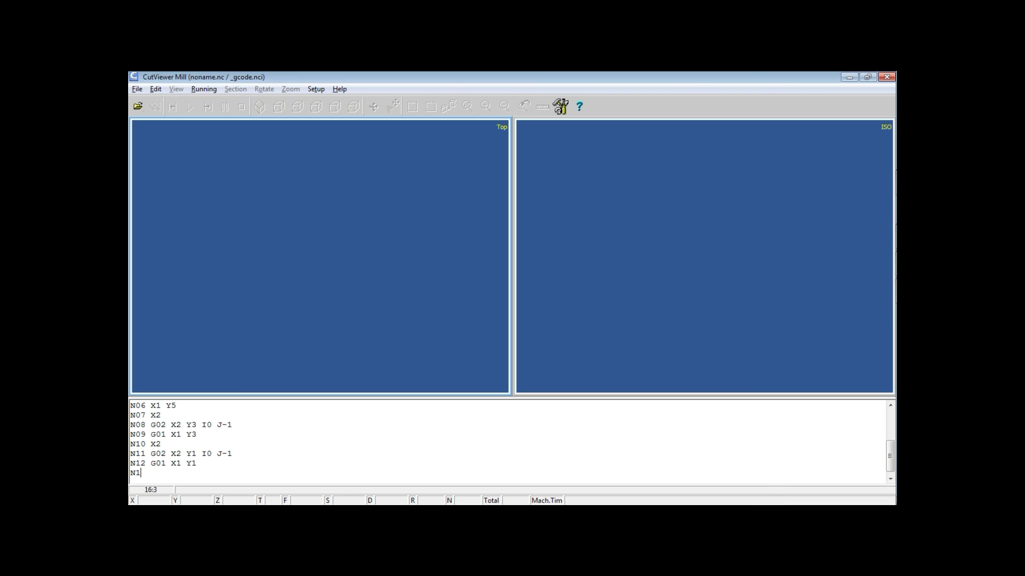
pyautogui.write('3 ')
pyautogui.write('G00 ')
pyautogui.write('Z')
pyautogui.write('1')
pyautogui.press('Return')
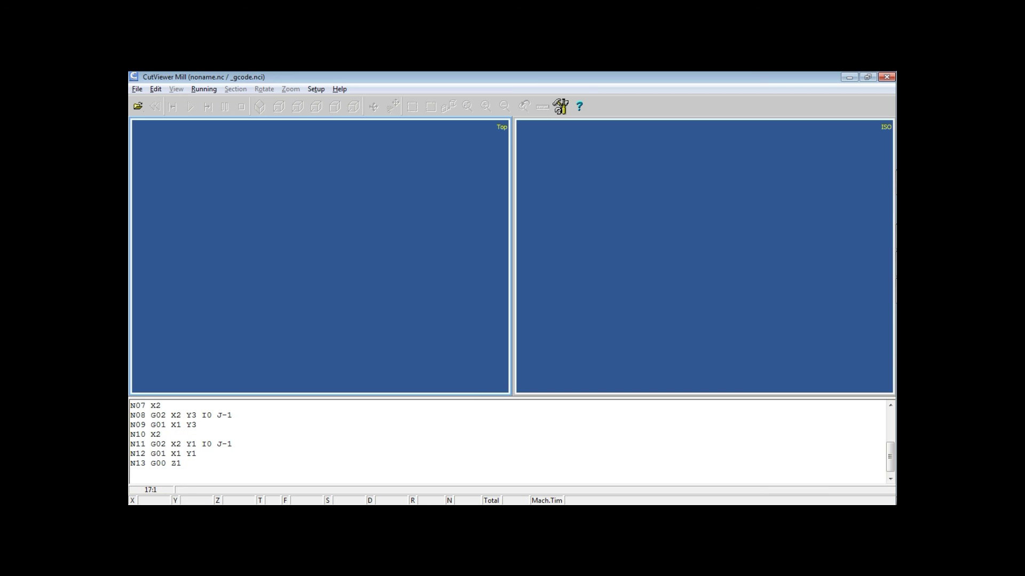
pyautogui.write('N14')
pyautogui.write(' M05')
pyautogui.press('Return')
pyautogui.write('N1')
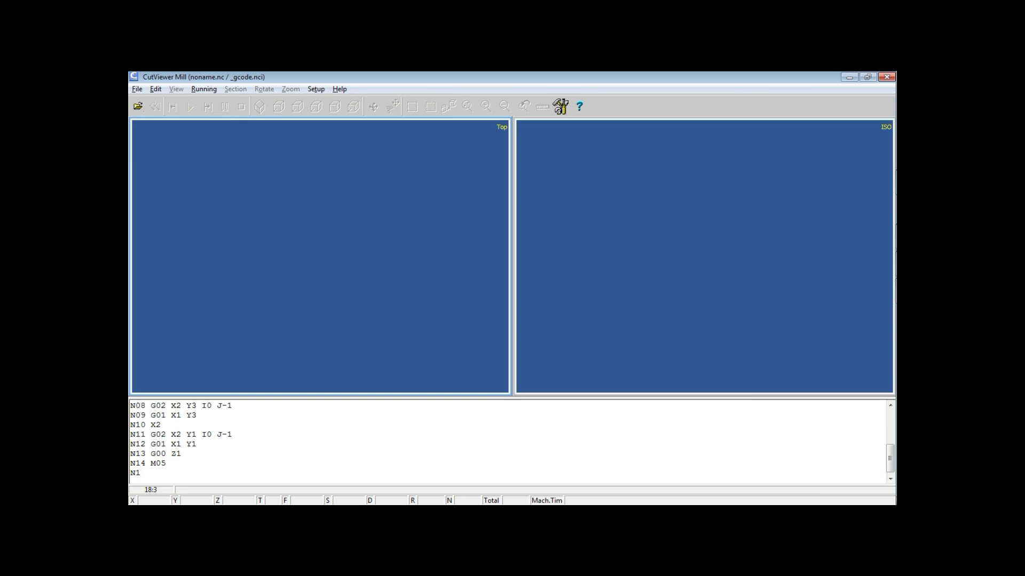
pyautogui.write('5')
pyautogui.write(' M30')
# Run the program simulation from the Running menu to cut the B
pyautogui.click(201, 87)
pyautogui.click(219, 109)
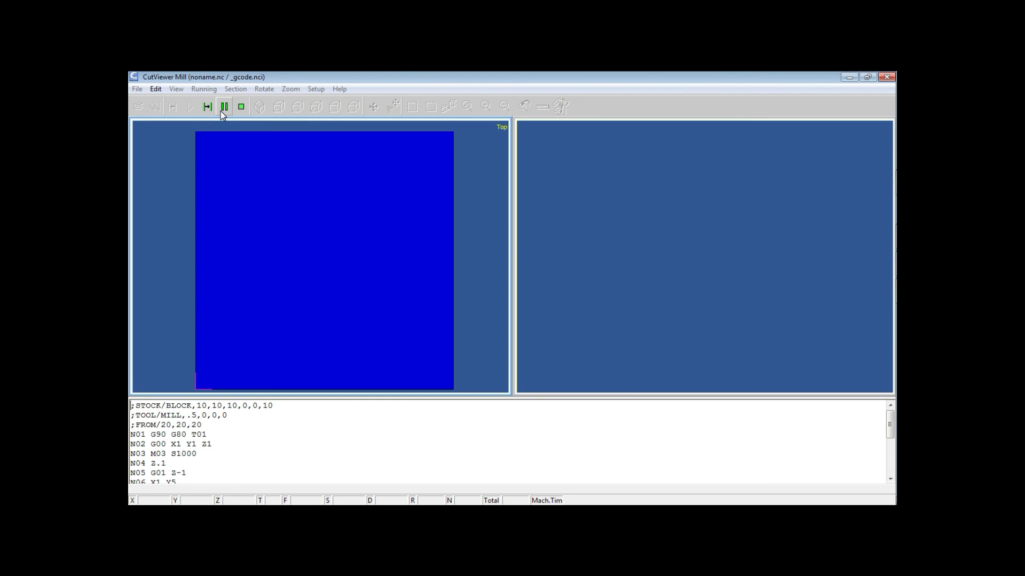